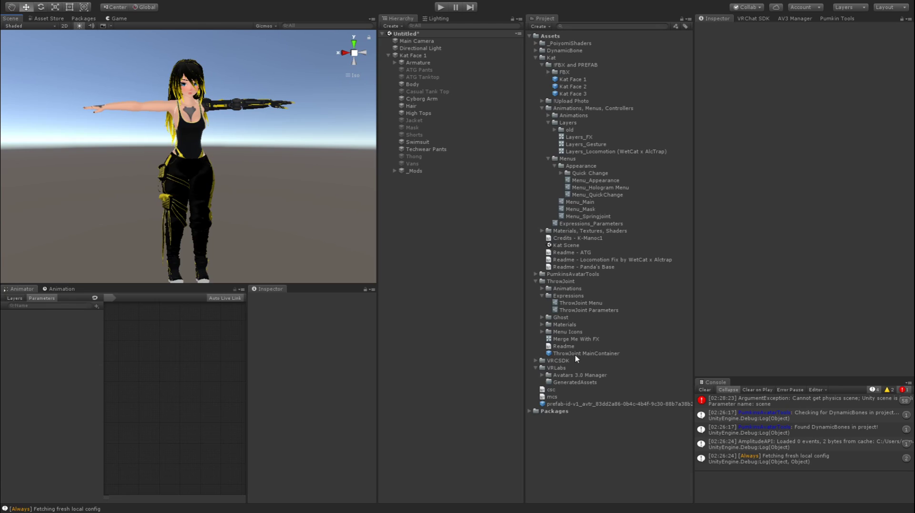
- Parent ThrowJoint MainContainer under Kat Face 1 and move both Wrist Parent Locks out of it
drag(569, 359, 414, 54)
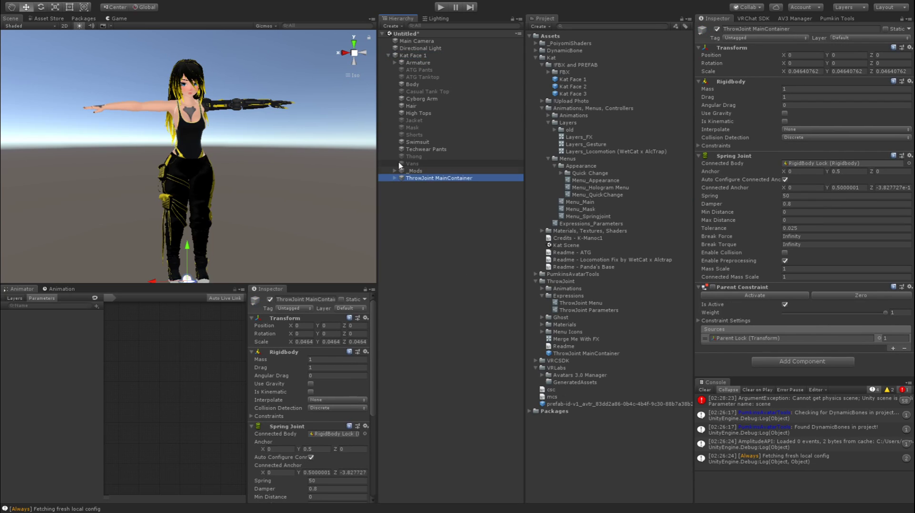
click(394, 178)
click(435, 199)
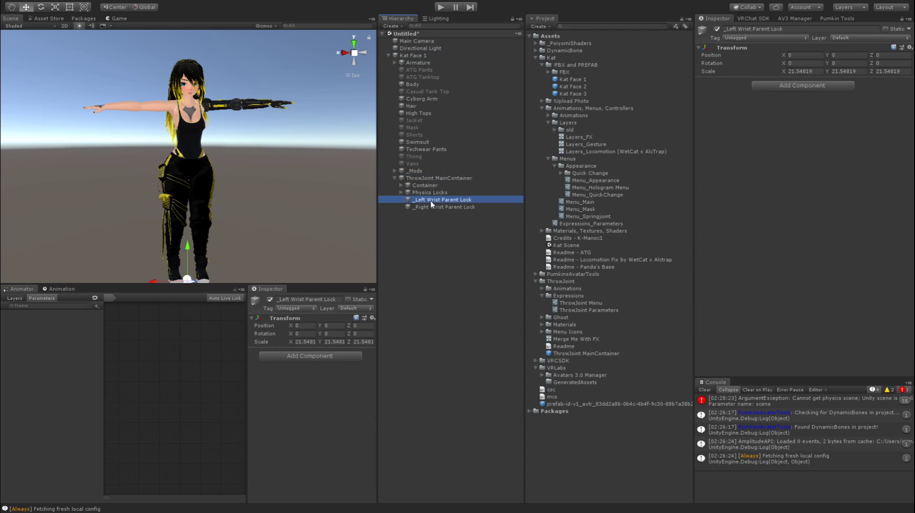
shift+click(431, 206)
drag(431, 207, 435, 259)
click(388, 56)
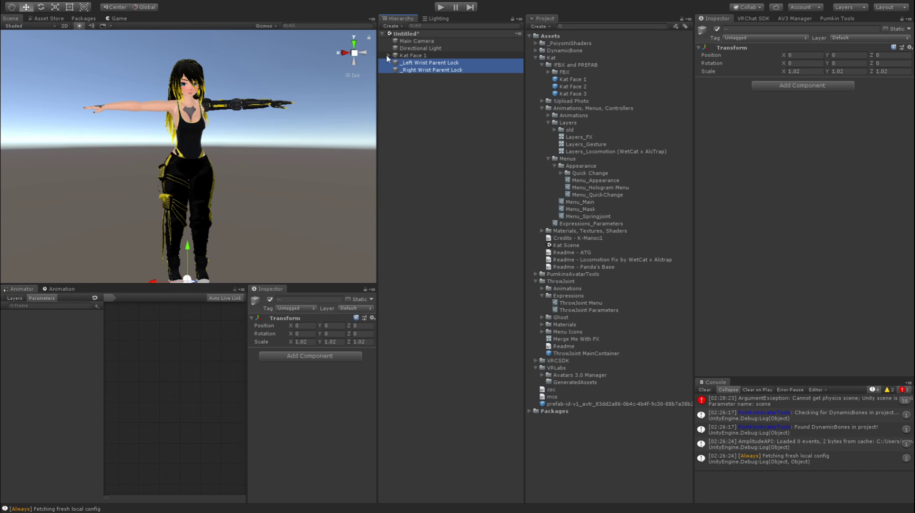
- Move _Right Wrist Parent Lock up to the avatar's right hand in front view
click(388, 56)
click(419, 268)
click(428, 207)
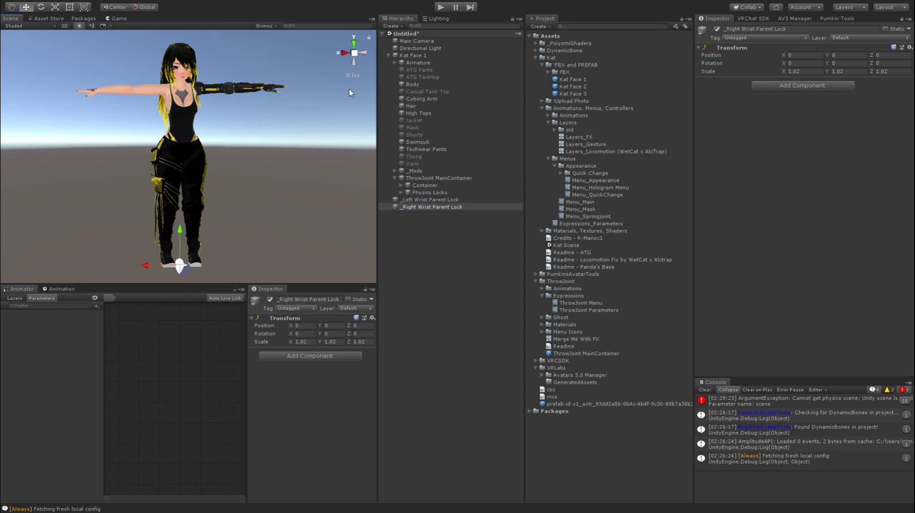
click(363, 53)
click(363, 53)
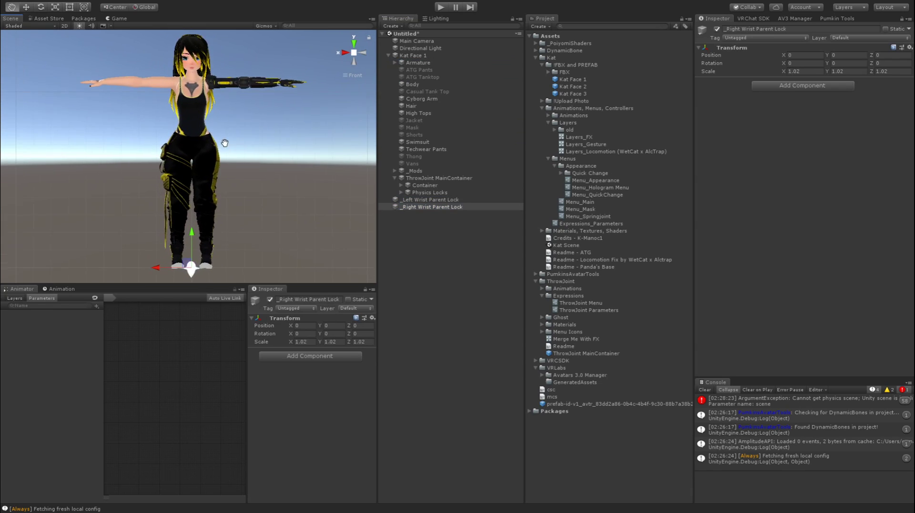
drag(194, 274, 74, 90)
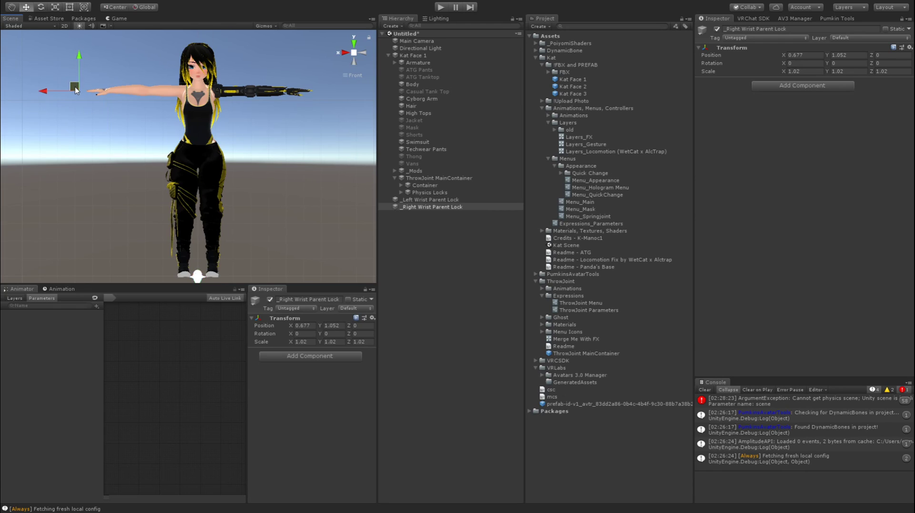
- Center the right wrist lock on the right wrist at 0.693, 1.052, 0.018, checking from above
click(354, 43)
middle_drag(229, 162, 125, 104)
scroll(128, 98, up, 3)
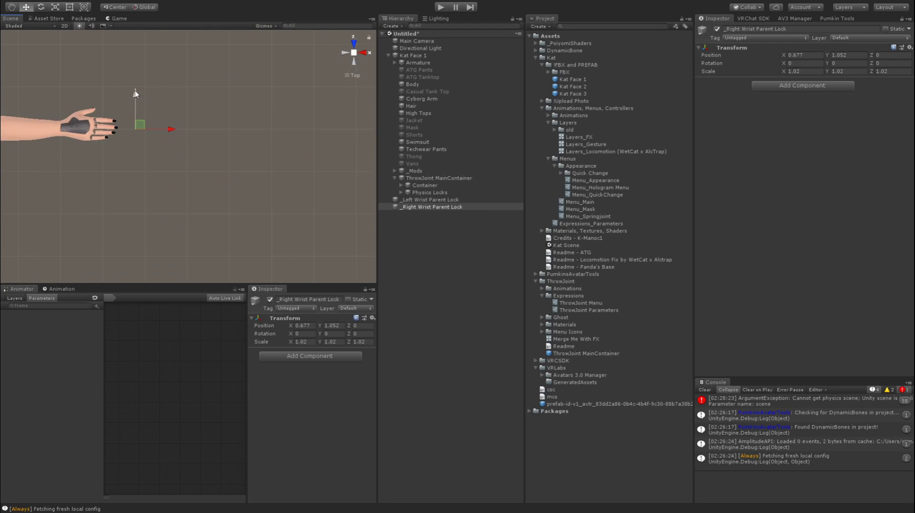
drag(143, 124, 150, 116)
click(354, 60)
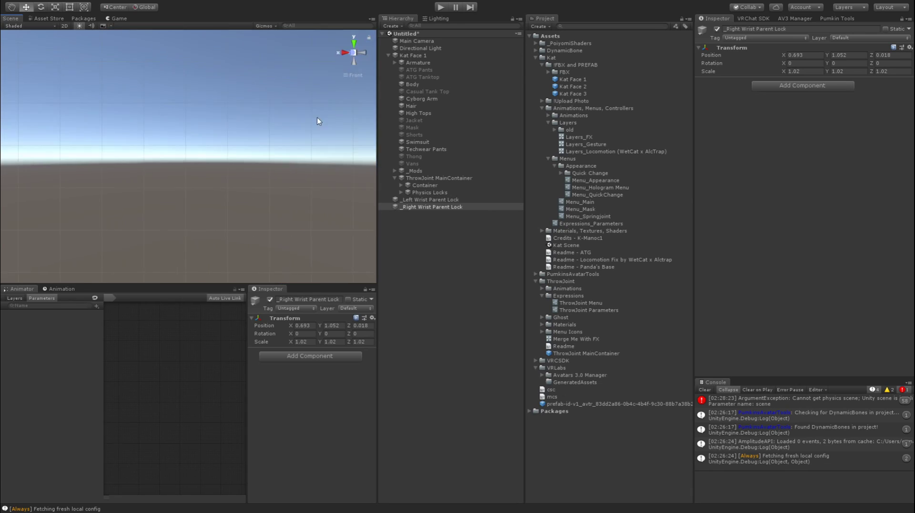
middle_drag(141, 146, 121, 125)
scroll(186, 124, down, 2)
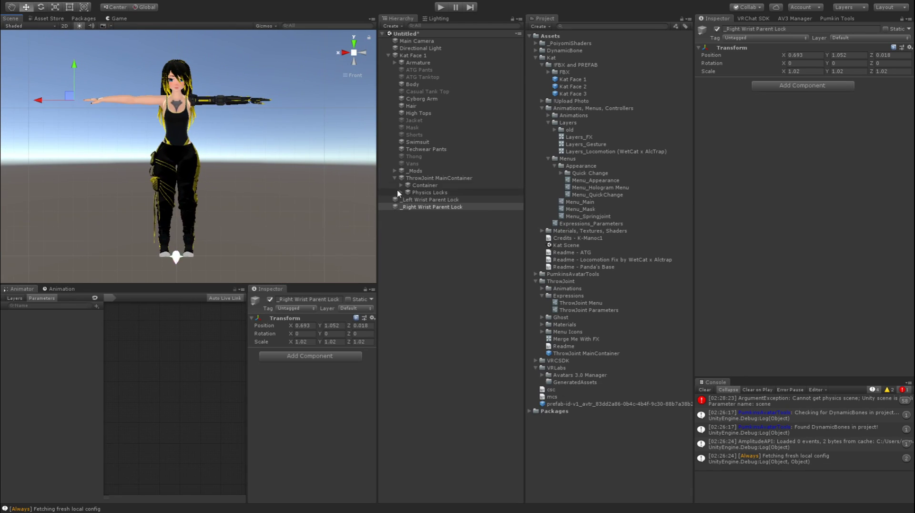
click(410, 208)
- Mirror _Left Wrist Parent Lock to X -0.693
click(421, 200)
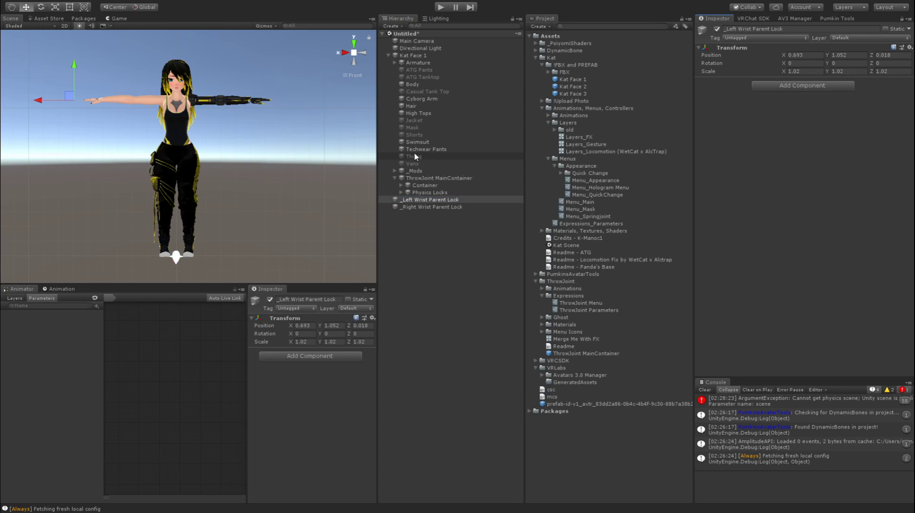
click(804, 55)
key(Left)
text(-)
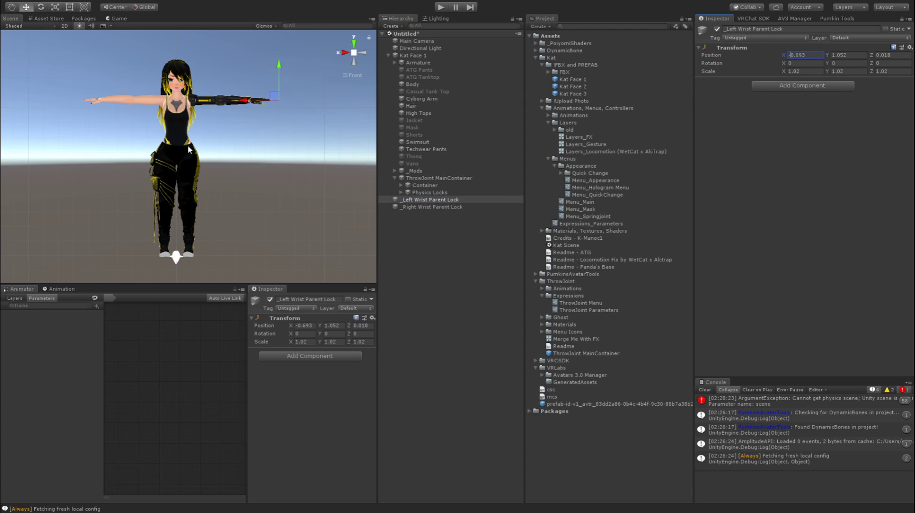
- Enable ThrowJoint MainContainer's Parent Constraint and deactivate its Container child
click(439, 179)
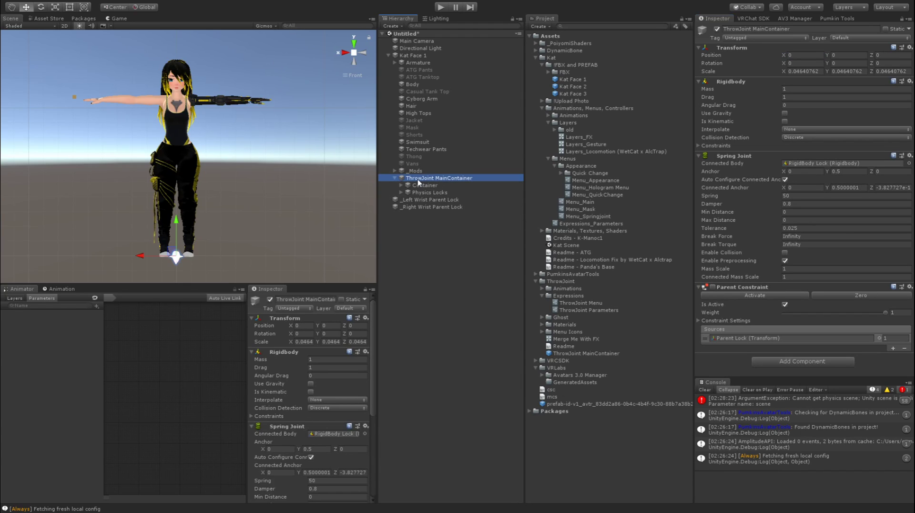
click(713, 288)
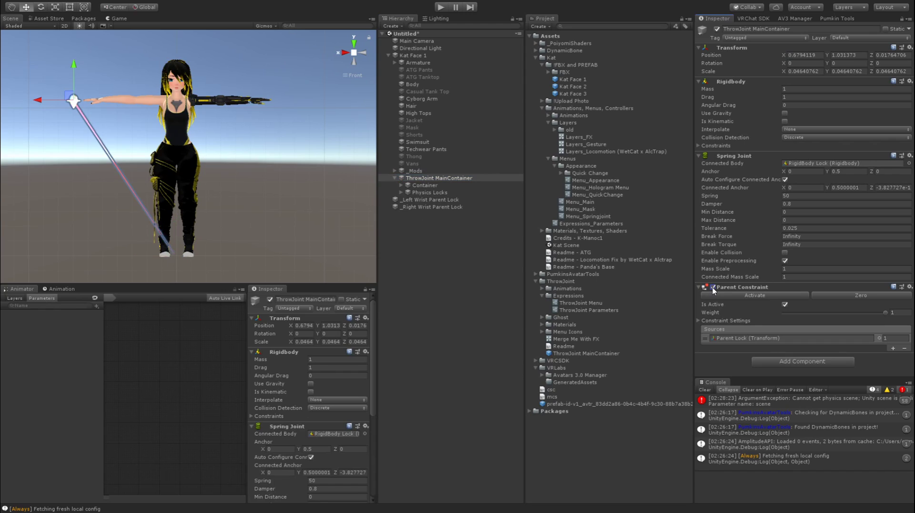
click(418, 186)
click(717, 29)
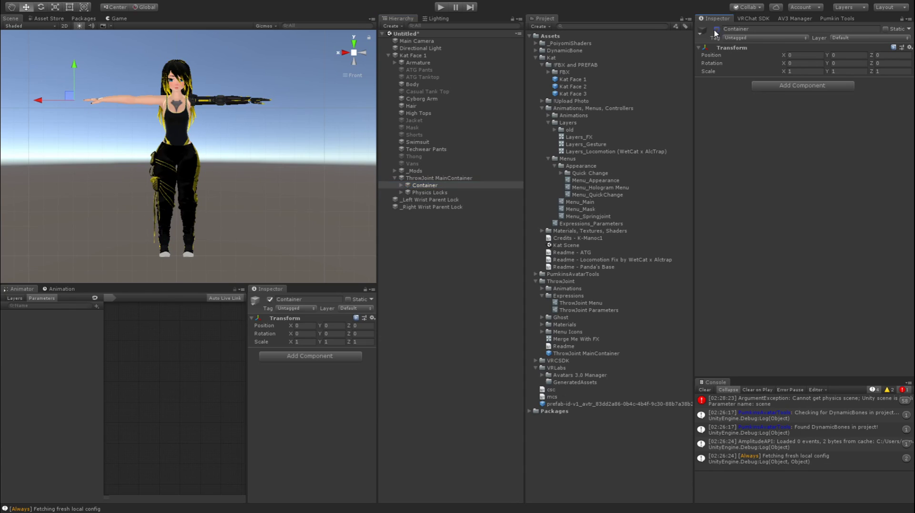
click(431, 178)
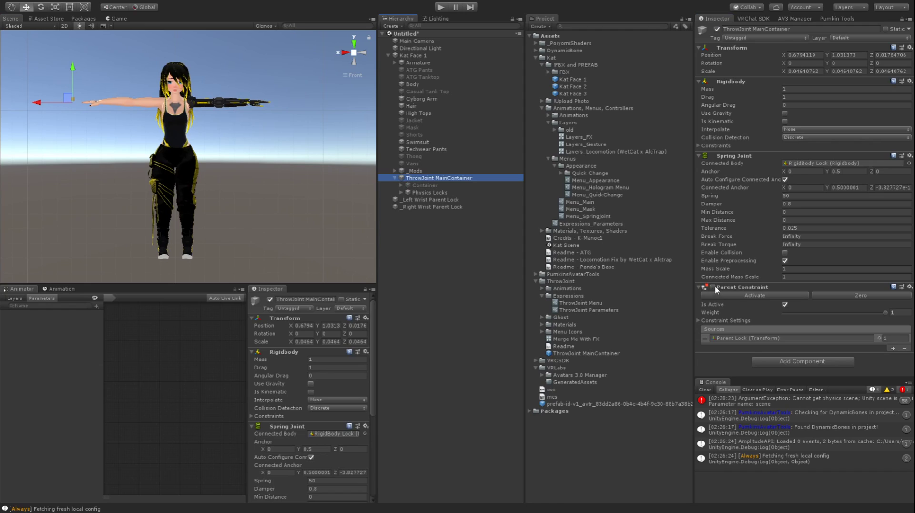
click(429, 185)
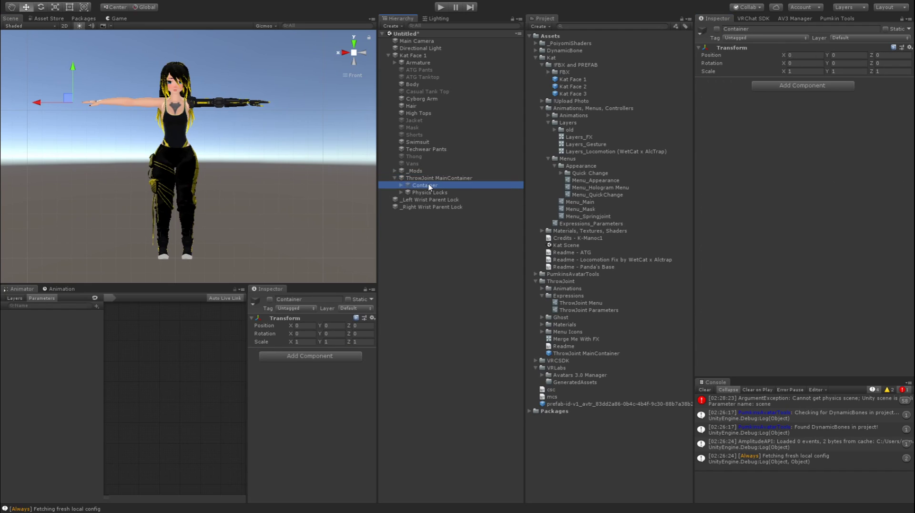
click(425, 177)
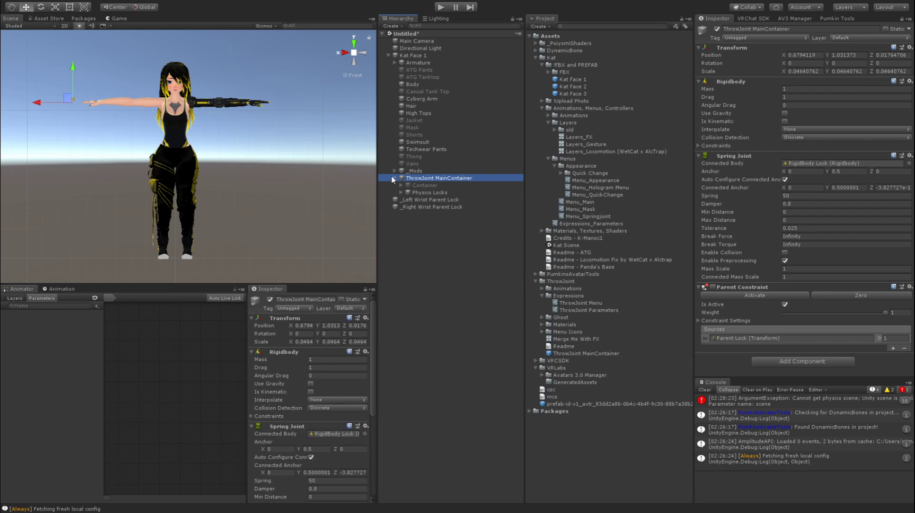
- Parent the left and right Wrist Parent Locks under the avatar's matching wrist bones
alt+click(395, 63)
scroll(496, 315, down, 3)
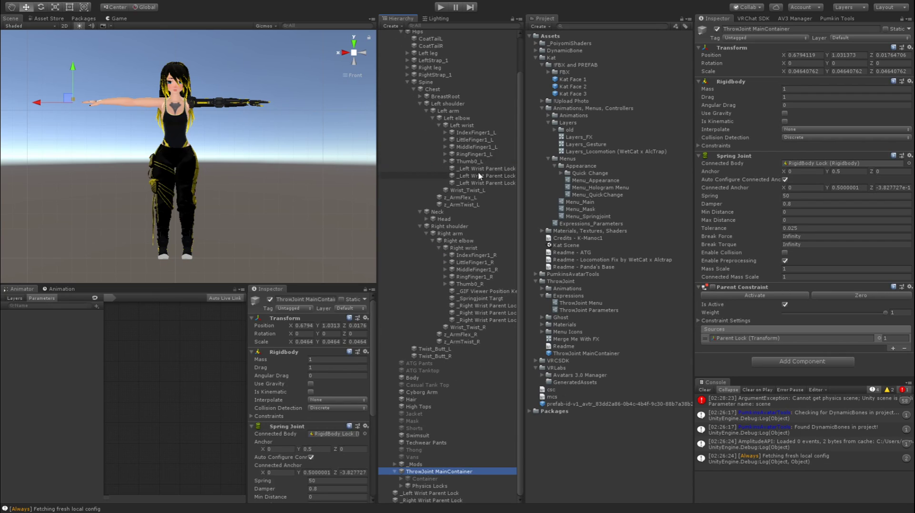
drag(421, 497, 470, 125)
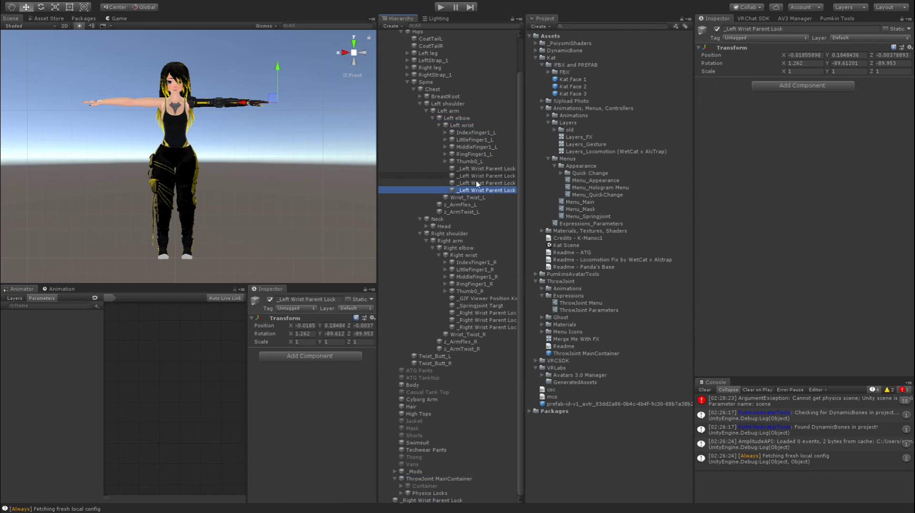
drag(433, 499, 484, 256)
click(407, 82)
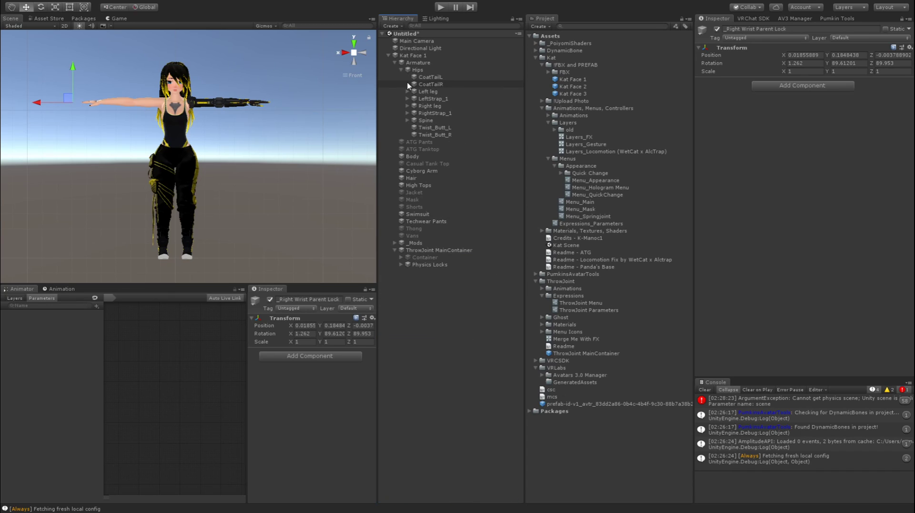
- Set the Head bone as Ghostie's Look At Constraint source, then collapse the armature and container
click(400, 258)
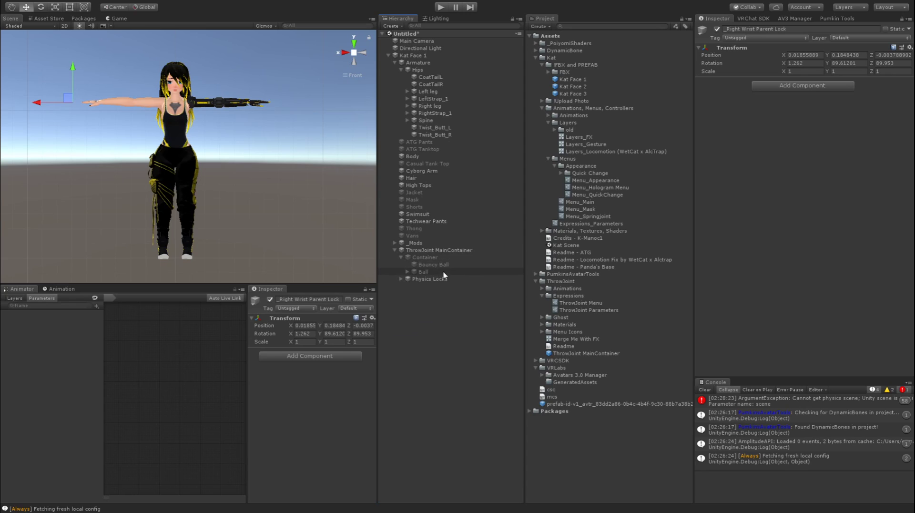
click(420, 258)
click(408, 271)
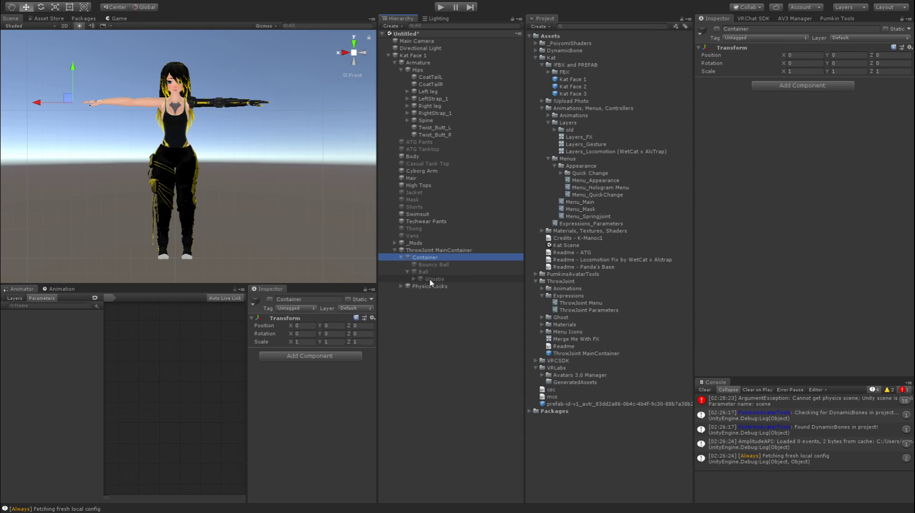
click(430, 281)
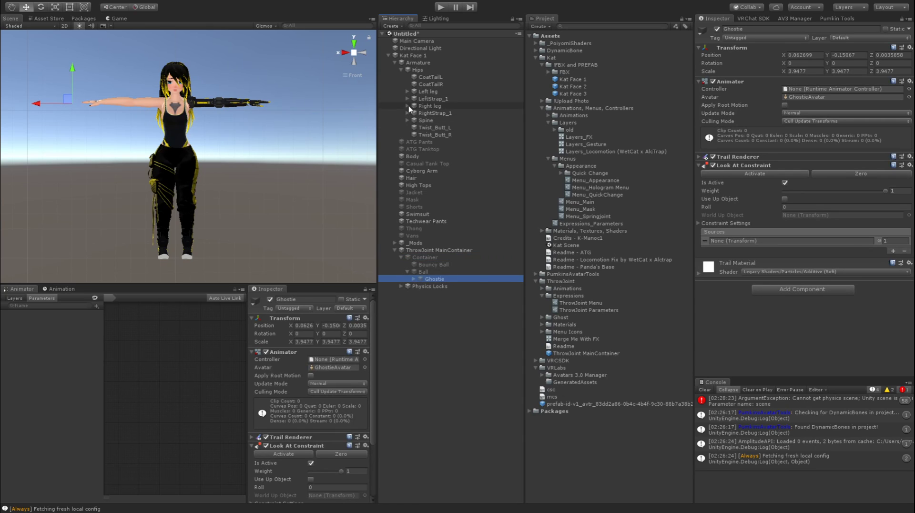
alt+click(407, 120)
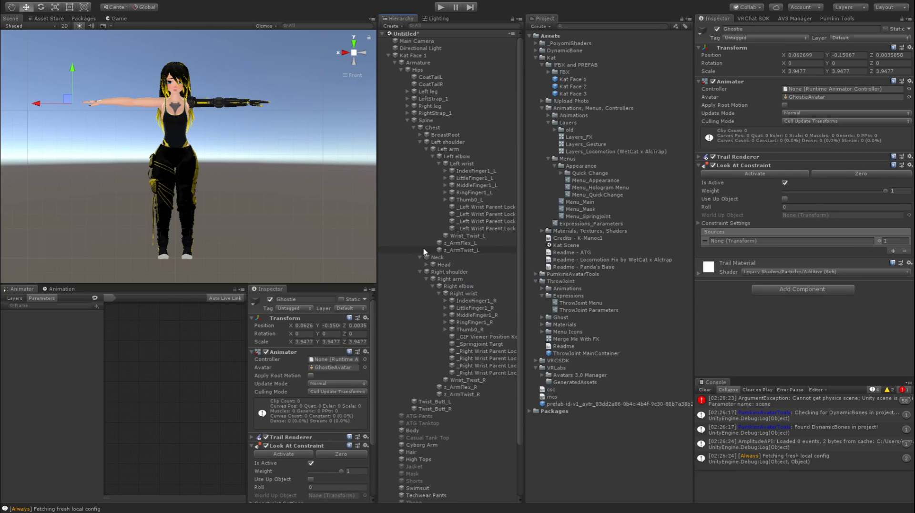
drag(444, 264, 738, 246)
click(395, 62)
click(395, 178)
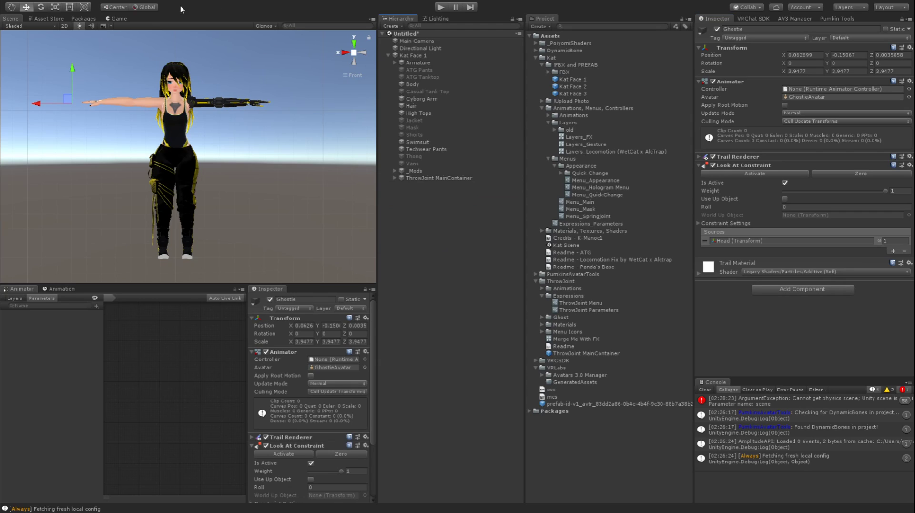
- In AV3 Manager, set Kat Face 1 as the avatar and Layers_FX as the FX controller
click(795, 18)
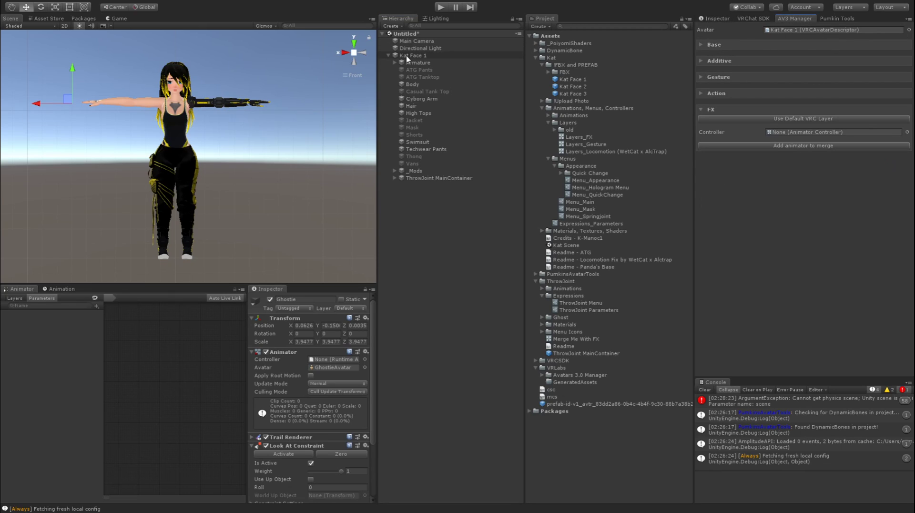
drag(407, 58, 789, 34)
click(700, 109)
drag(579, 139, 822, 135)
scroll(790, 161, down, 2)
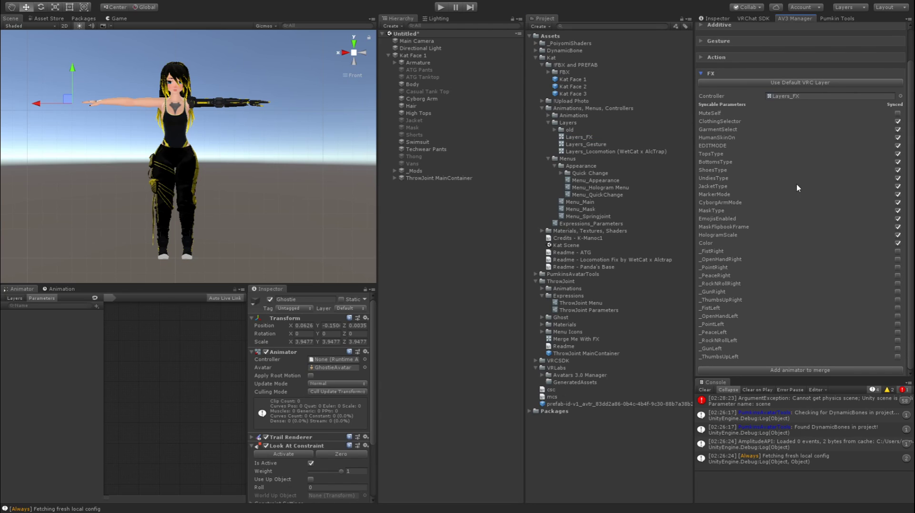
- Merge Merge Me With FX into the FX layer as a new Layers_FX controller
click(805, 371)
scroll(798, 315, down, 1)
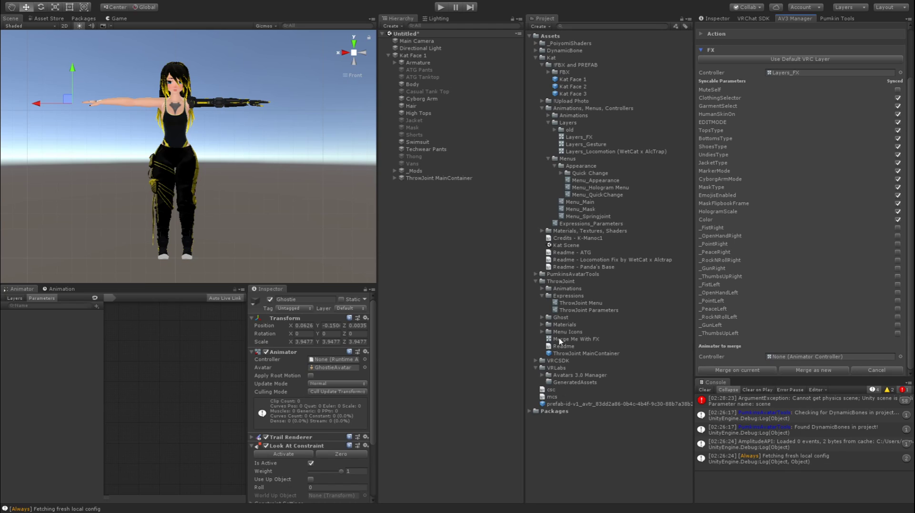
drag(560, 341, 790, 353)
scroll(813, 340, down, 3)
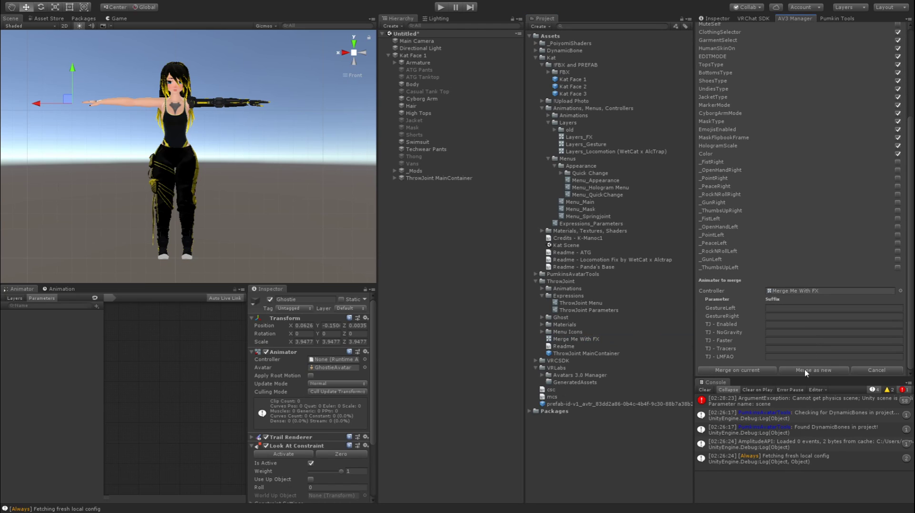
click(805, 368)
click(591, 390)
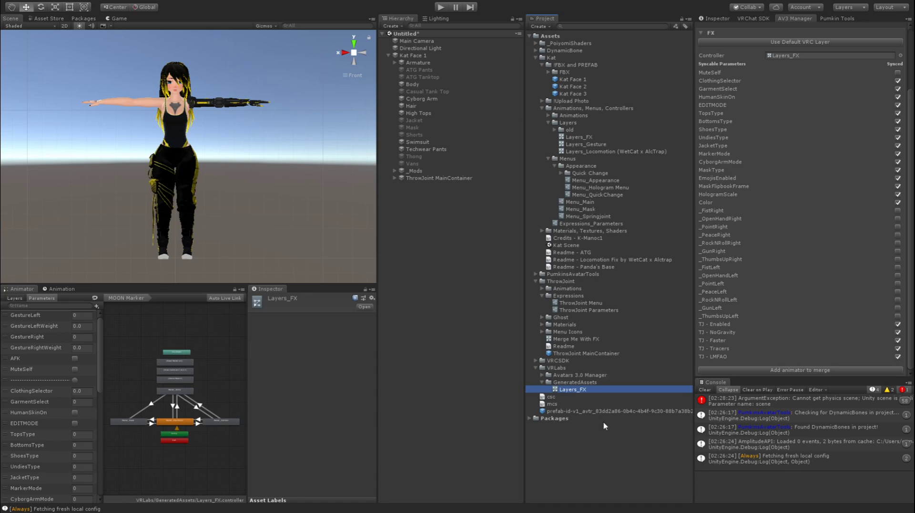
- Review Layers_FX's TJ parameters (Enabled, NoGravity, Faster, Tracers, LMFAO) and its merged TJ layers
scroll(88, 371, down, 10)
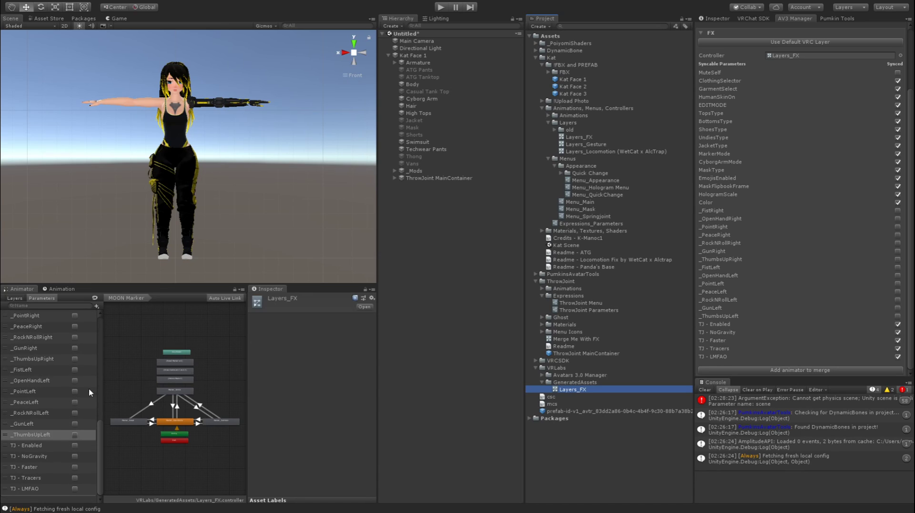
click(40, 446)
click(35, 456)
click(36, 467)
click(40, 478)
click(37, 489)
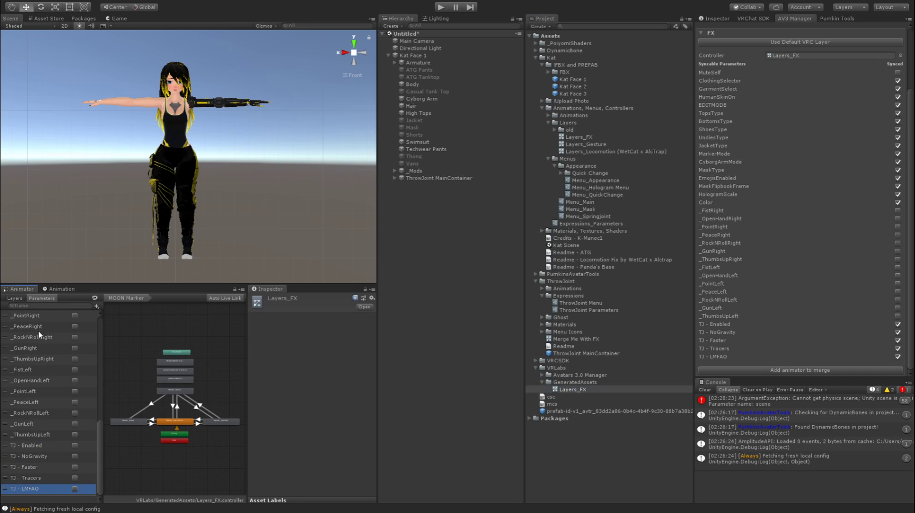
click(14, 298)
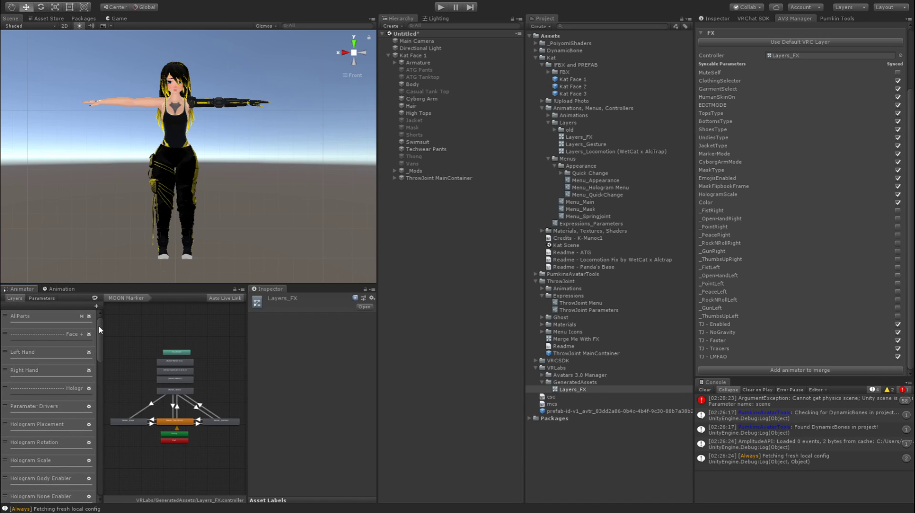
drag(96, 396, 97, 474)
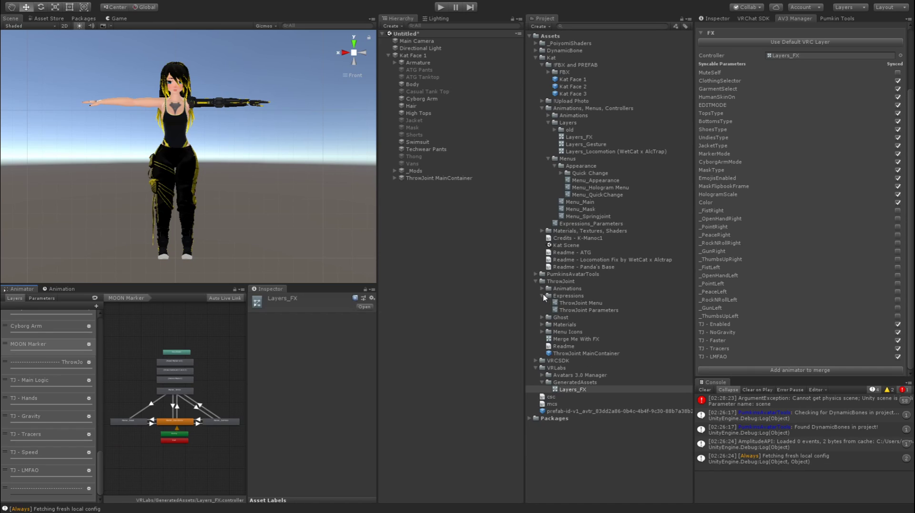
- Inspect the TJ parameter names in the ThrowJoint Parameters asset
click(578, 310)
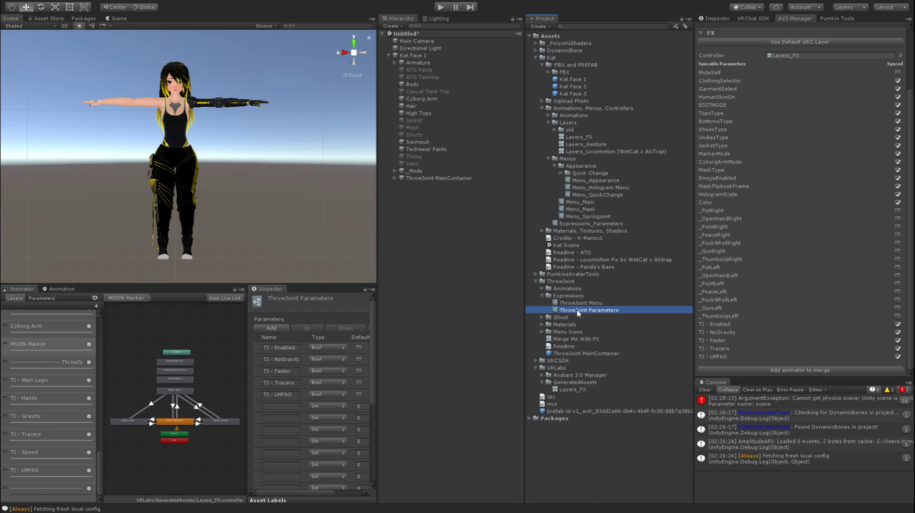
click(291, 347)
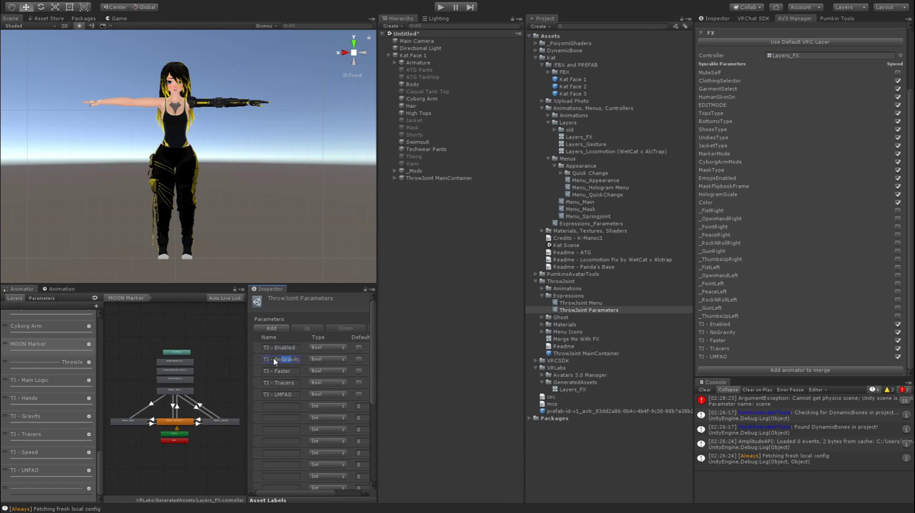
key(Tab)
key(Tab)
- Confirm Expressions_Parameters contains the TJ parameters and bring up Menu_Main
click(590, 223)
scroll(353, 353, down, 5)
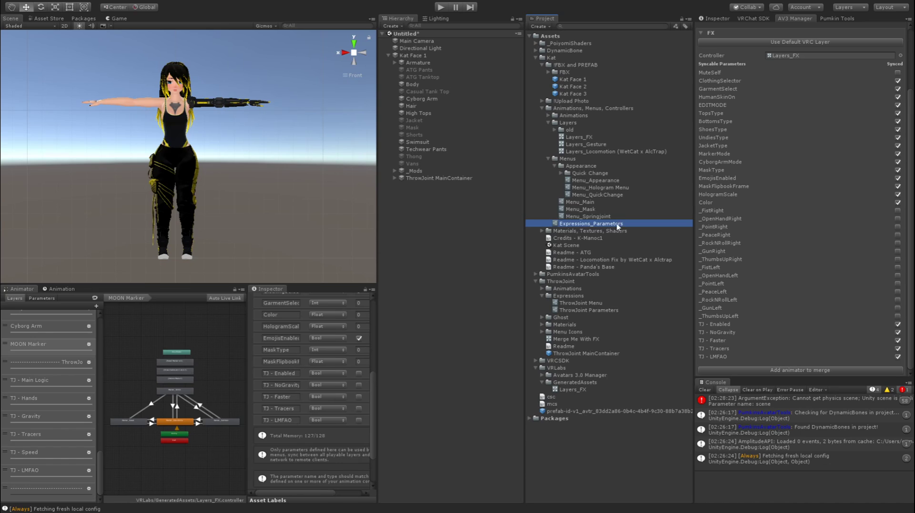
click(609, 203)
- Add a Sub Menu control named 'sfs' to Menu_Main, linked to ThrowJoint Menu
click(714, 18)
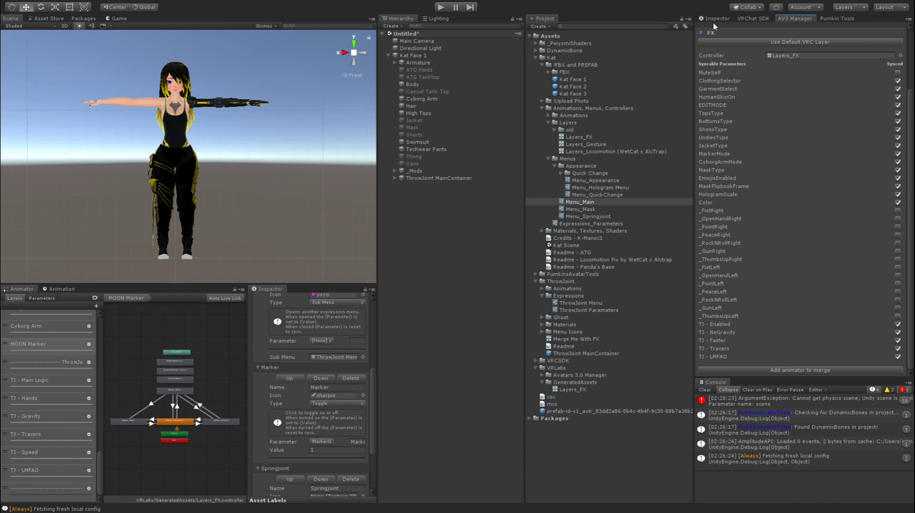
scroll(790, 336, up, 1)
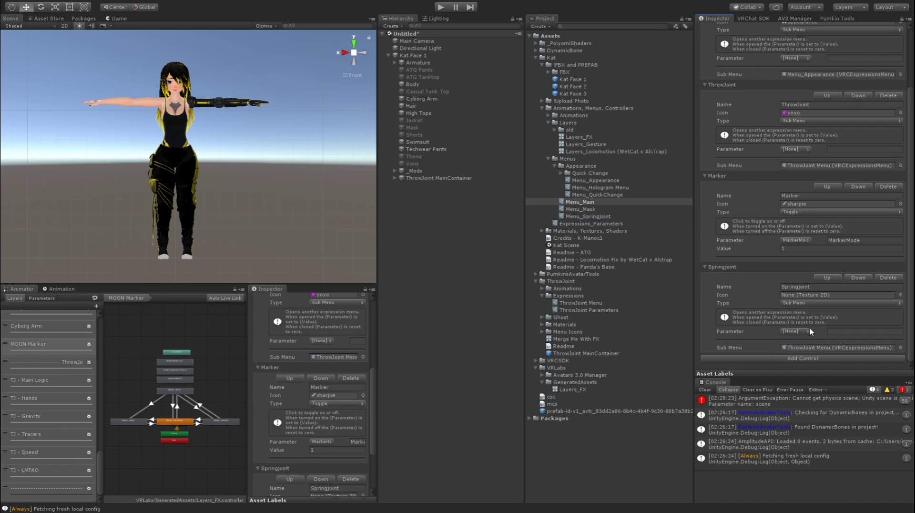
click(804, 356)
scroll(862, 353, down, 2)
scroll(861, 353, down, 2)
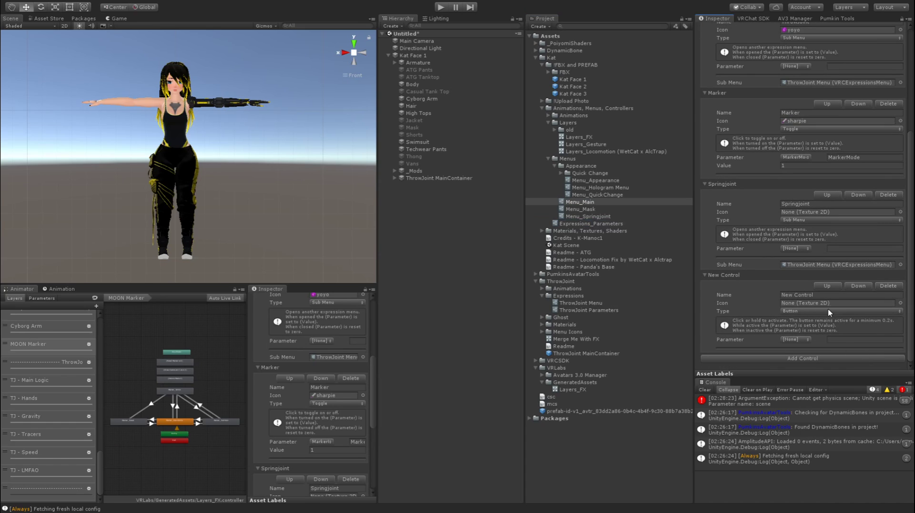
click(811, 294)
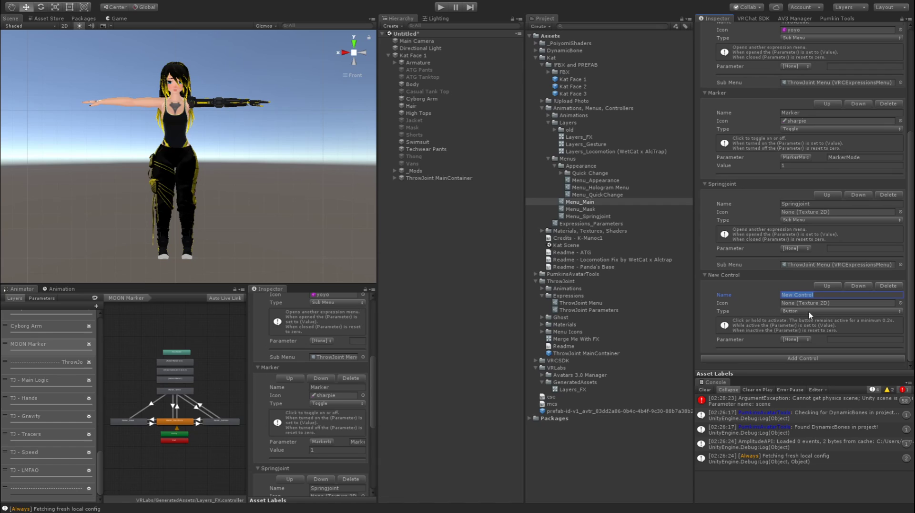
text(sfs)
click(814, 339)
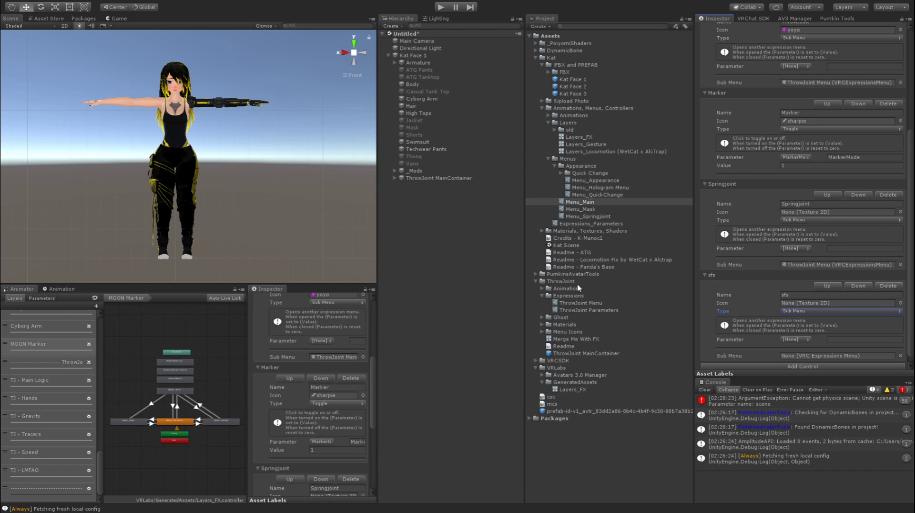
drag(574, 304, 795, 355)
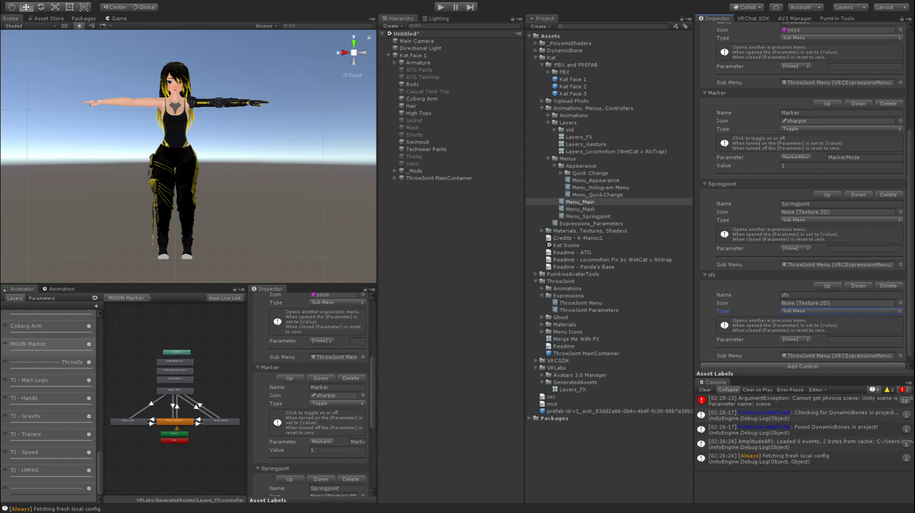